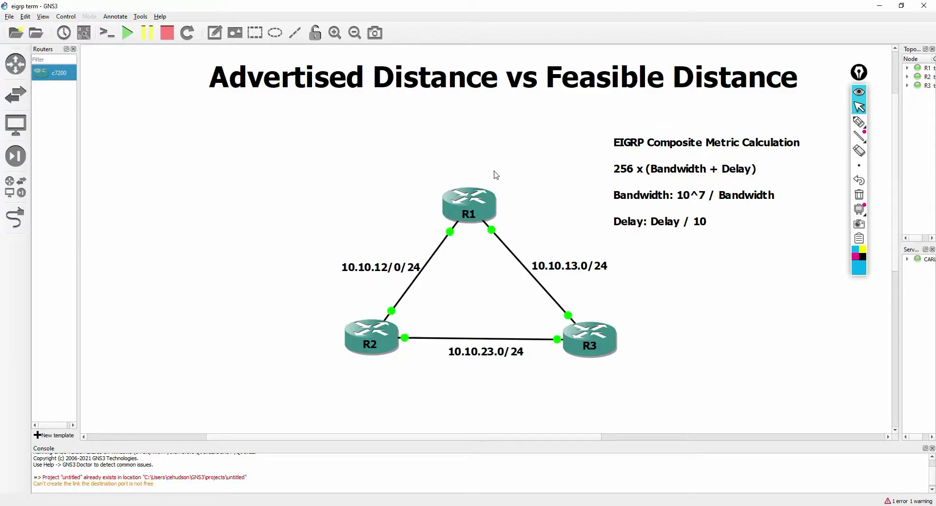
Hand-write an underlined L0/100 above R1 and draw an arrow curving to R3.
left_click(859, 121)
mouse_move(447, 138)
left_mouse_down()
mouse_move(446, 151)
mouse_move(478, 145)
mouse_move(474, 137)
mouse_move(479, 161)
left_mouse_up()
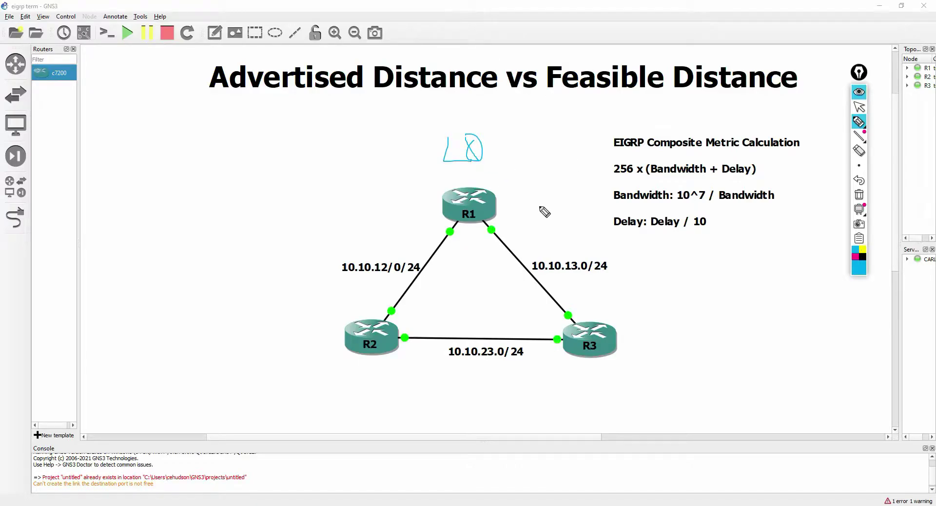
mouse_move(516, 201)
left_mouse_down()
mouse_move(581, 220)
mouse_move(617, 306)
left_mouse_up()
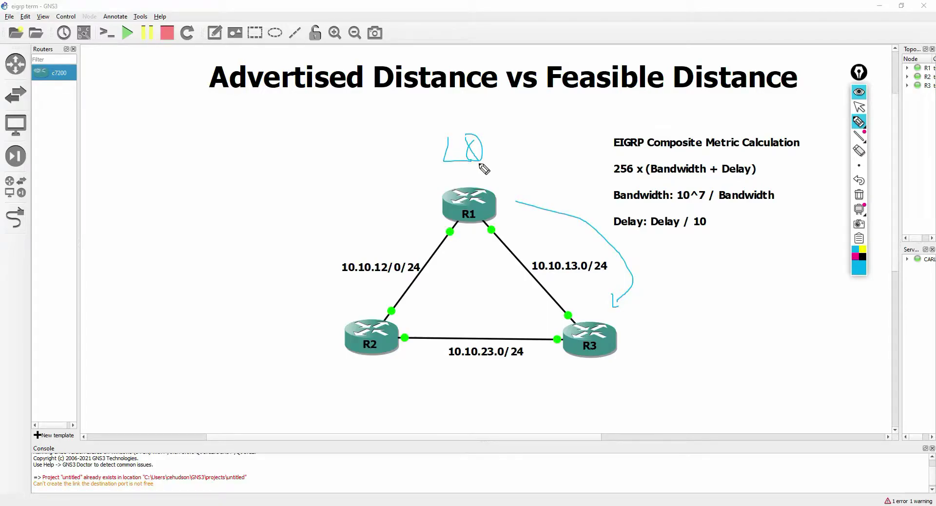
mouse_move(497, 160)
left_mouse_down()
mouse_move(501, 173)
mouse_move(519, 162)
left_mouse_up()
left_click_drag(500, 176, 528, 171)
Write AD : 100 beside R3 and mark the R1–R3 link near R3.
mouse_move(628, 358)
left_mouse_down()
mouse_move(698, 335)
mouse_move(694, 328)
left_mouse_up()
left_click(663, 336)
left_click(662, 344)
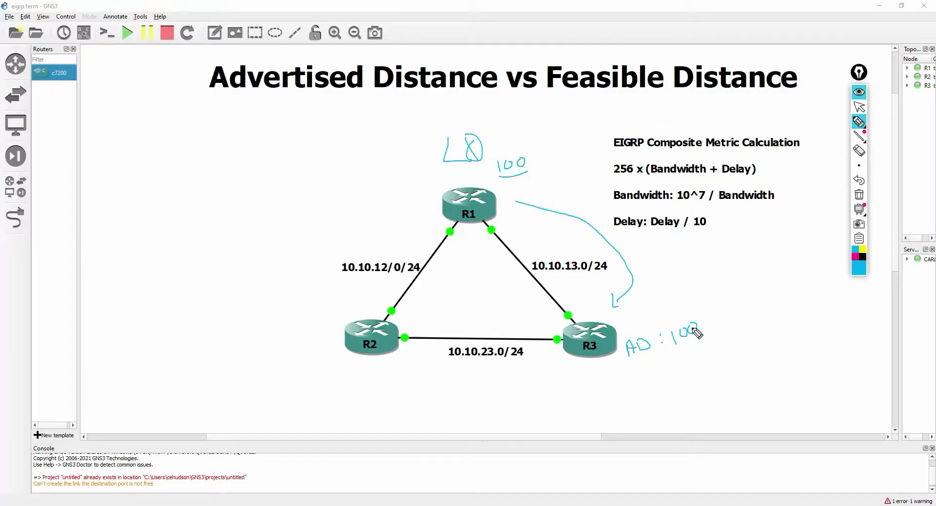
mouse_move(559, 320)
left_mouse_down()
mouse_move(552, 306)
mouse_move(560, 318)
left_mouse_up()
Write 300 below R3 and FD : 700 under AD, then erase all the ink.
left_click_drag(524, 374, 555, 378)
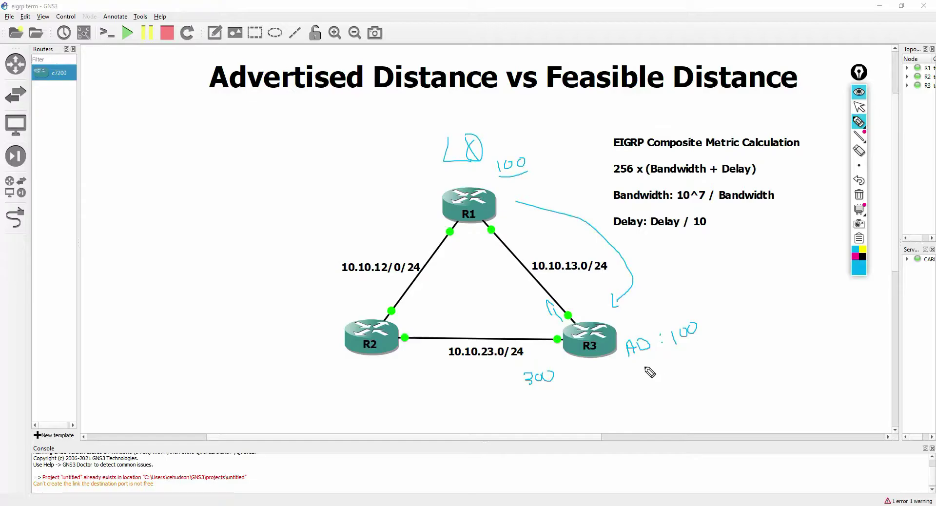
mouse_move(627, 367)
left_mouse_down()
mouse_move(628, 377)
mouse_move(662, 364)
left_mouse_up()
left_click_drag(662, 369, 700, 356)
left_click(858, 194)
Run 'show ip eigrp topology' on R3's PuTTY console.
left_click(860, 106)
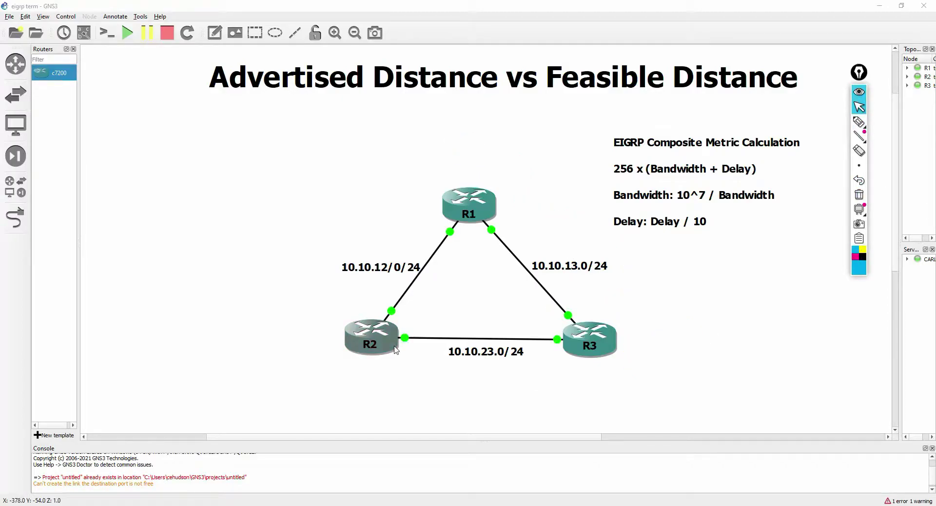
mouse_move(324, 505)
left_click(434, 470)
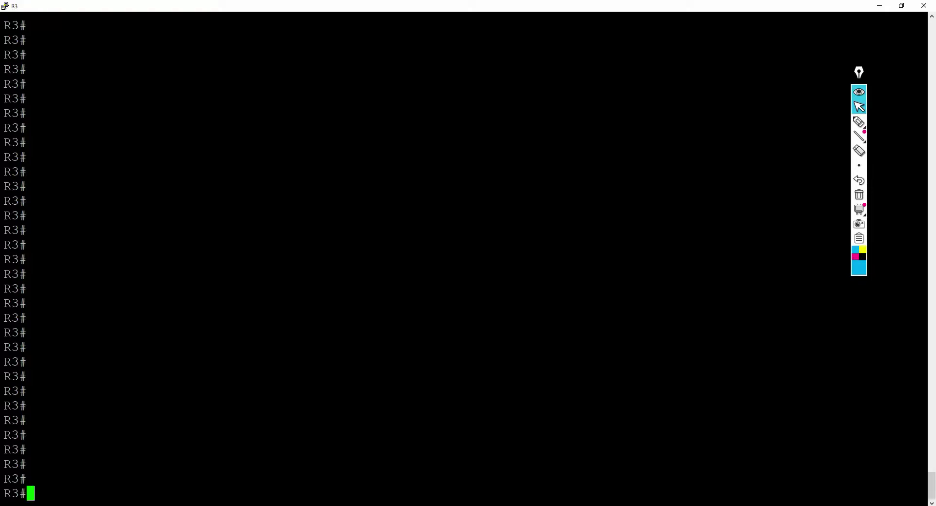
type("show ip eig")
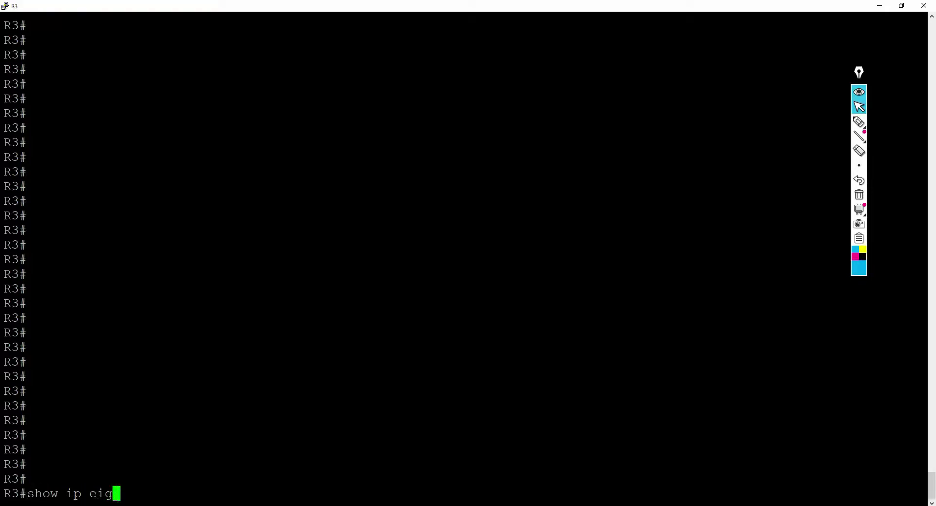
type("rp top")
key("Tab")
key("Return")
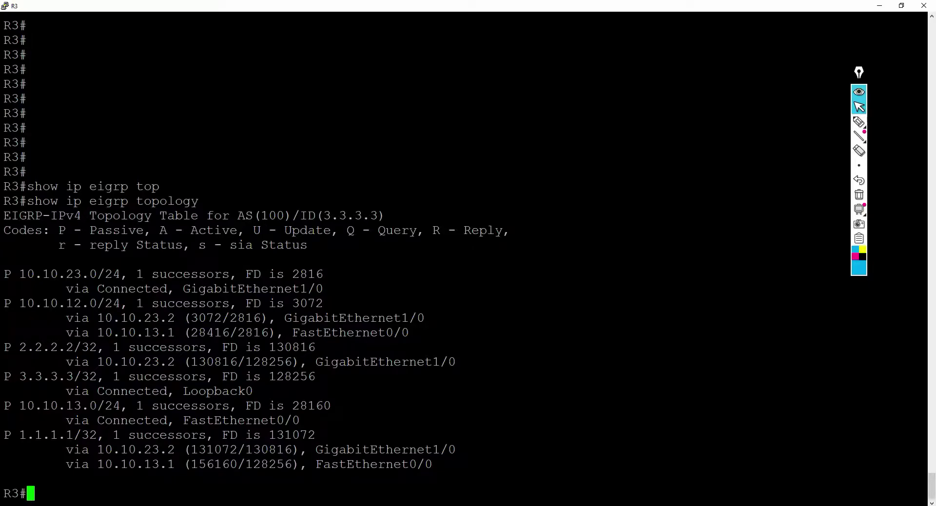
Run 'show ip eigrp topology 1.1.1.1/32' on R3 and page through the full output.
key("Return")
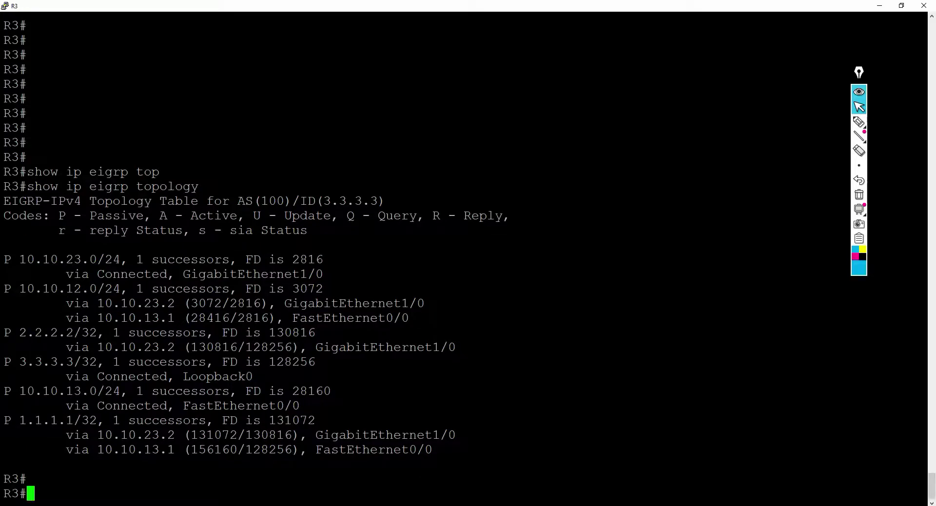
key("Up")
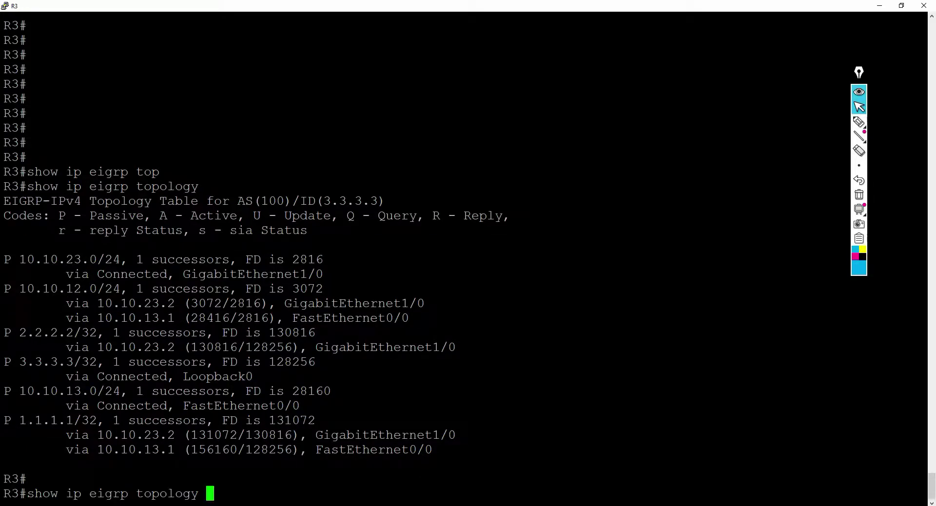
left_click_drag(20, 420, 95, 420)
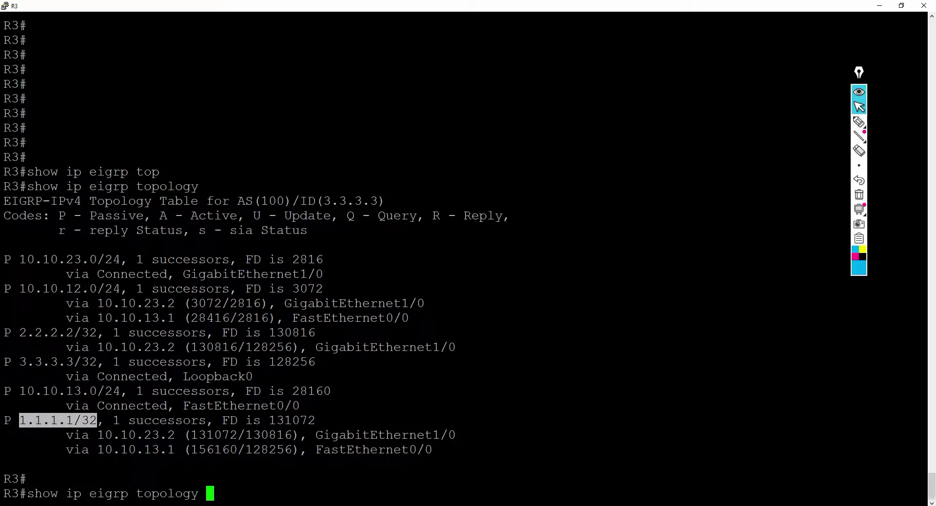
type("1.1.1.1/32")
key("Return")
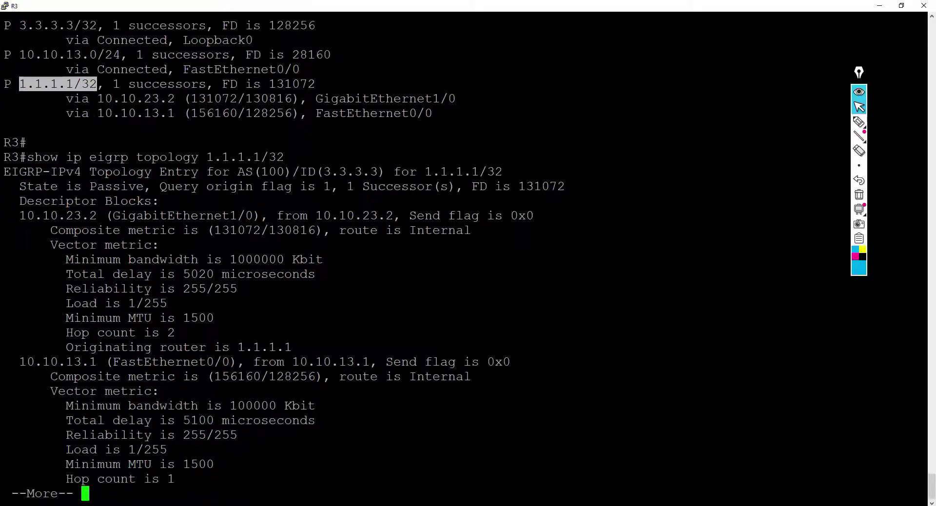
key("space")
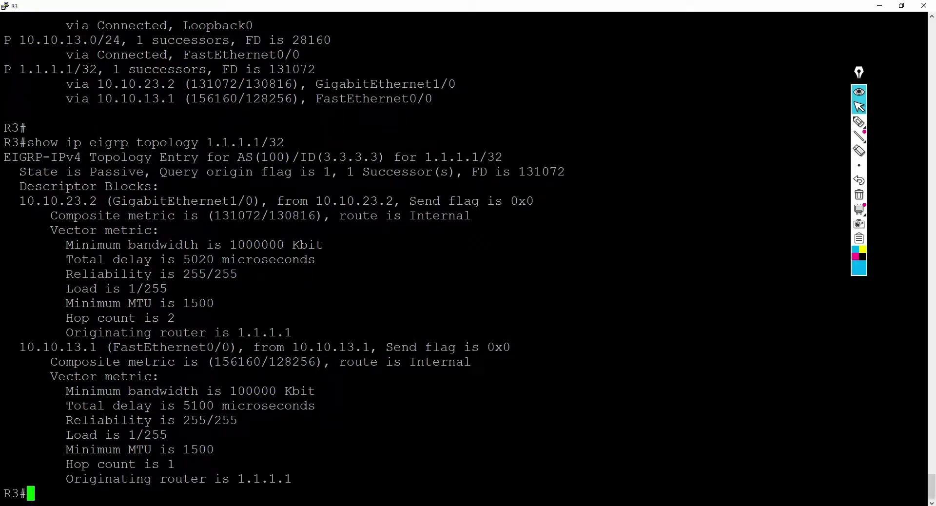
left_click(859, 121)
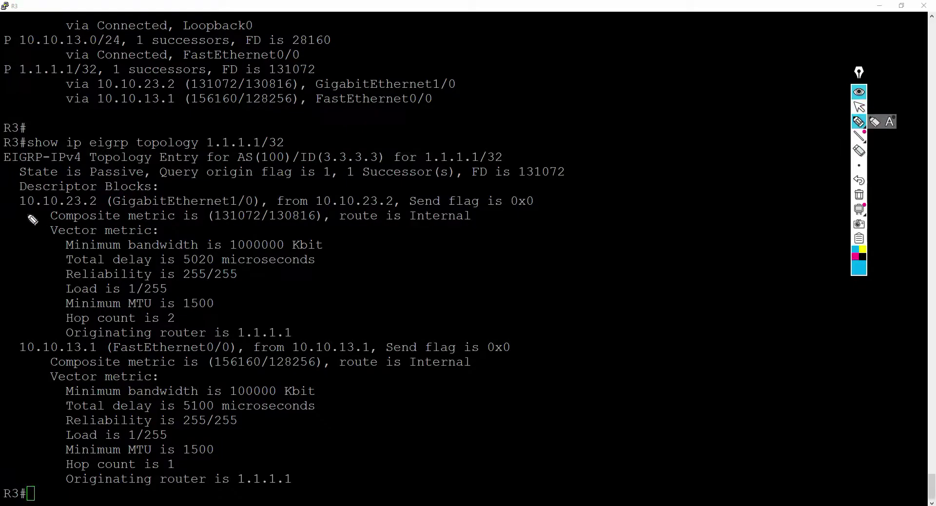
left_click_drag(23, 216, 251, 213)
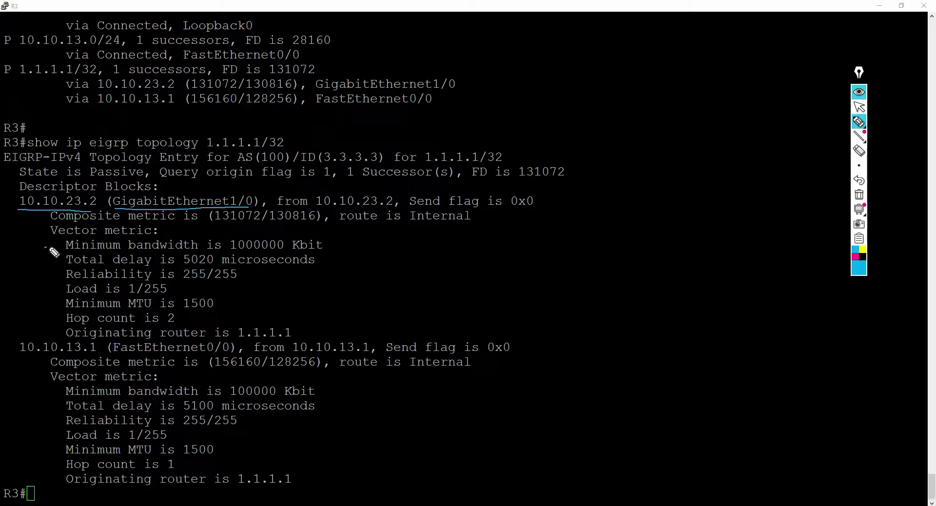
mouse_move(46, 252)
left_mouse_down()
mouse_move(67, 248)
mouse_move(53, 259)
mouse_move(64, 258)
mouse_move(63, 281)
left_mouse_up()
left_click_drag(343, 241, 328, 272)
left_click_drag(410, 226, 458, 225)
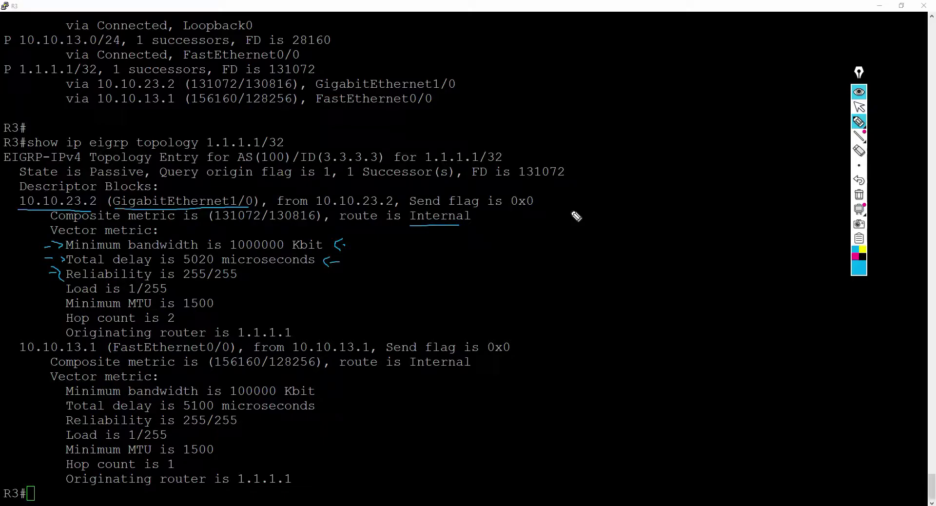
left_click(859, 195)
left_click(858, 106)
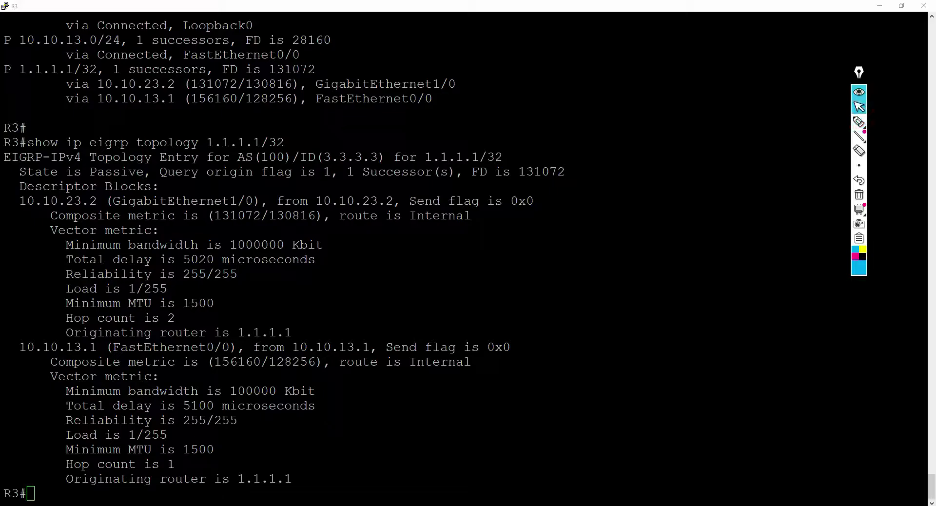
left_click(857, 121)
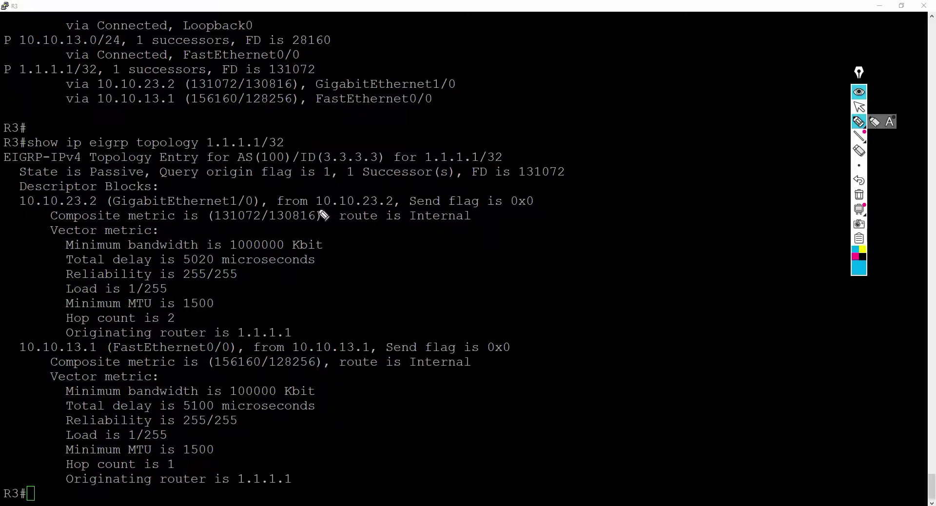
left_click_drag(320, 215, 373, 214)
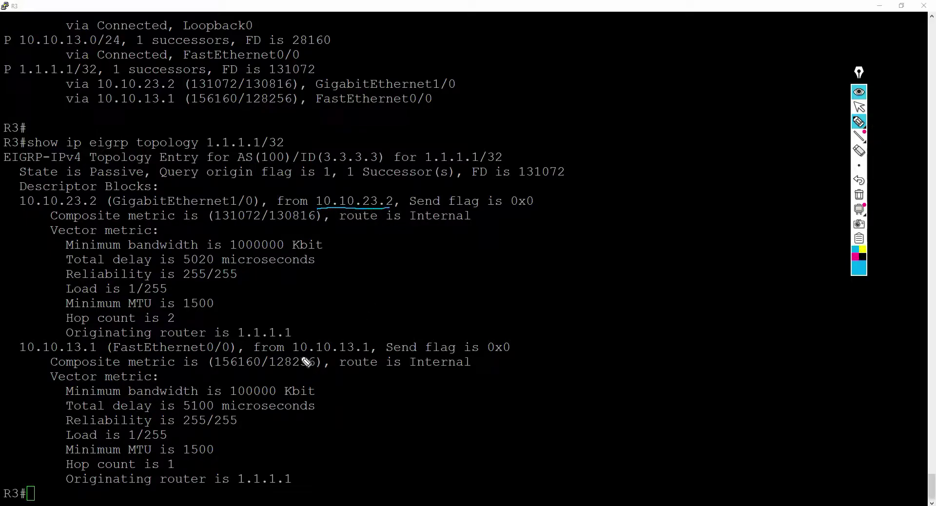
left_click_drag(295, 352, 352, 351)
left_click(858, 194)
mouse_move(198, 215)
left_mouse_down()
mouse_move(316, 252)
mouse_move(238, 184)
mouse_move(228, 188)
left_mouse_up()
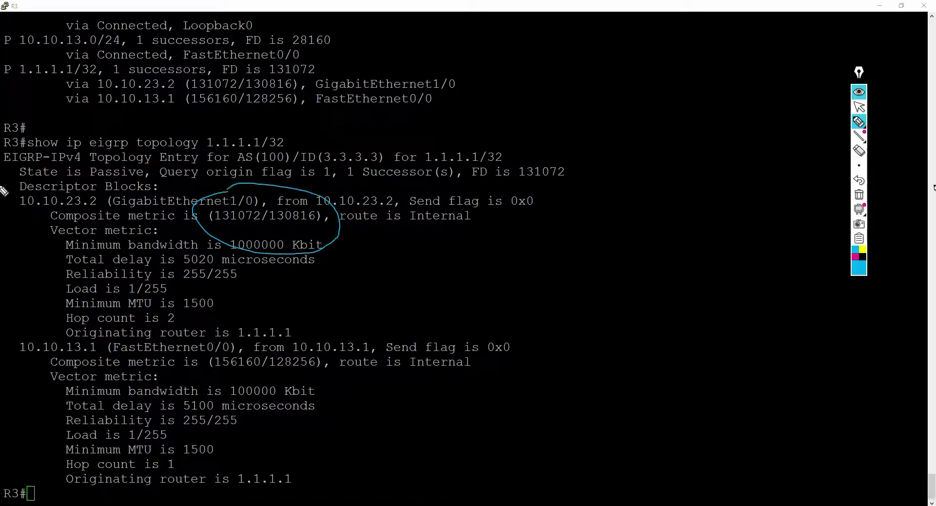
left_click(860, 195)
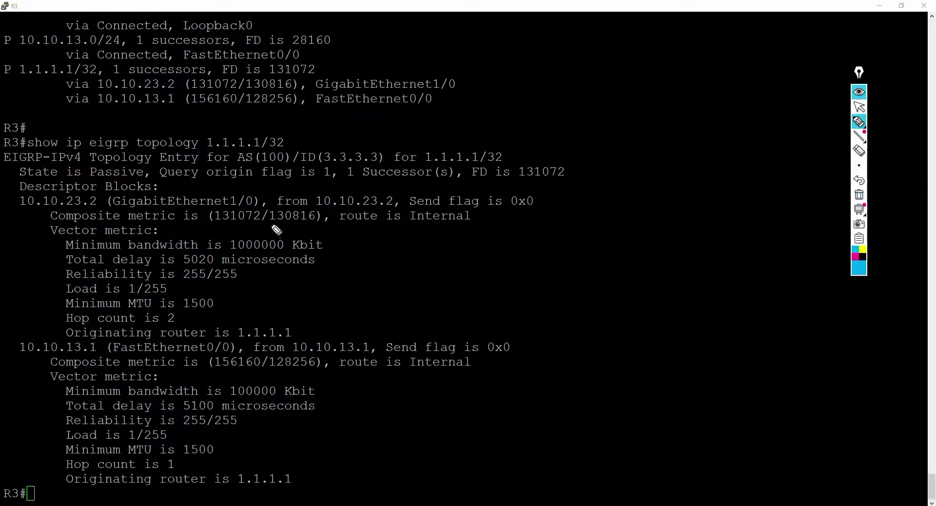
left_click_drag(269, 225, 313, 226)
mouse_move(324, 187)
left_mouse_down()
mouse_move(313, 192)
mouse_move(315, 208)
mouse_move(398, 210)
mouse_move(393, 193)
mouse_move(321, 187)
left_mouse_up()
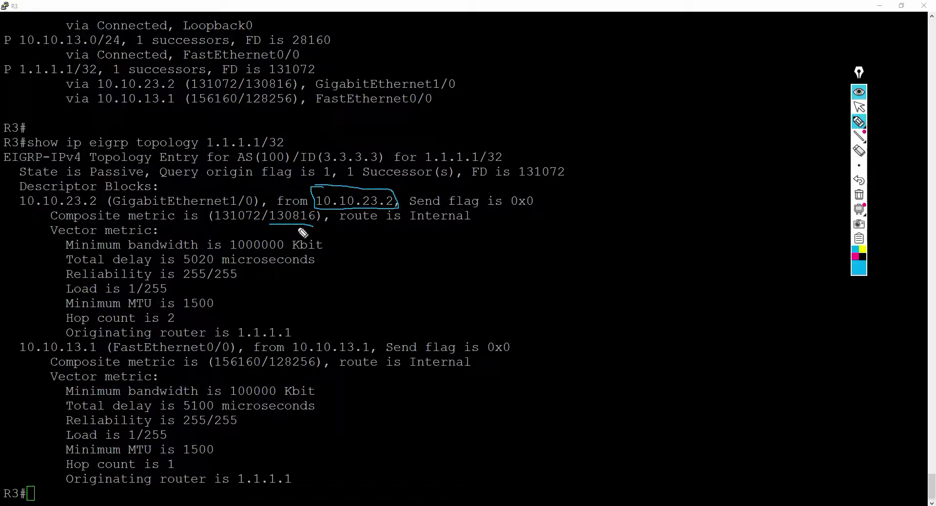
left_click_drag(315, 241, 325, 230)
left_click(859, 195)
mouse_move(861, 161)
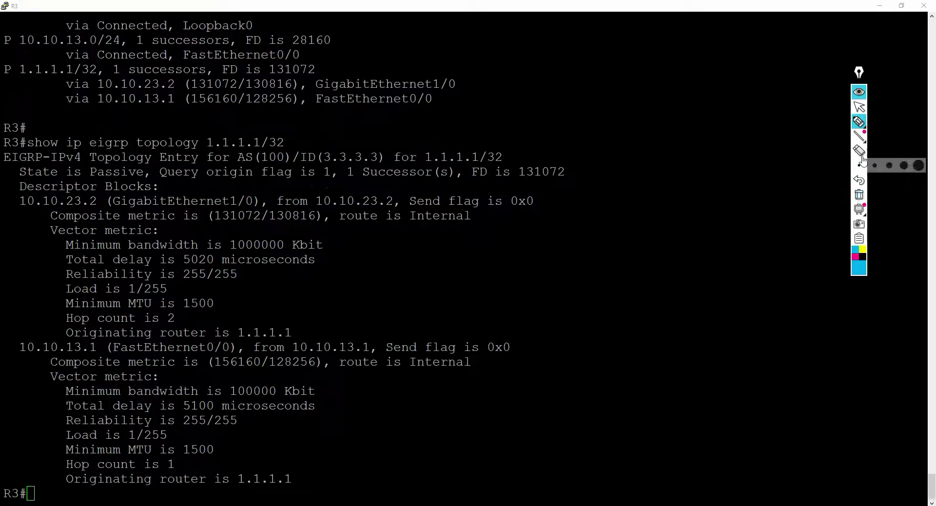
left_click(859, 107)
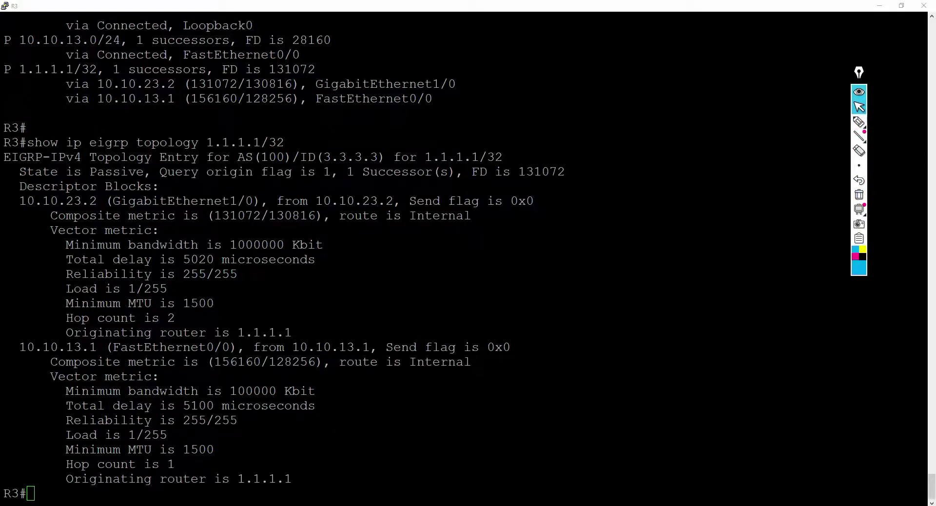
Run 'show ip route 1.1.1.1' on the R2 console.
mouse_move(322, 502)
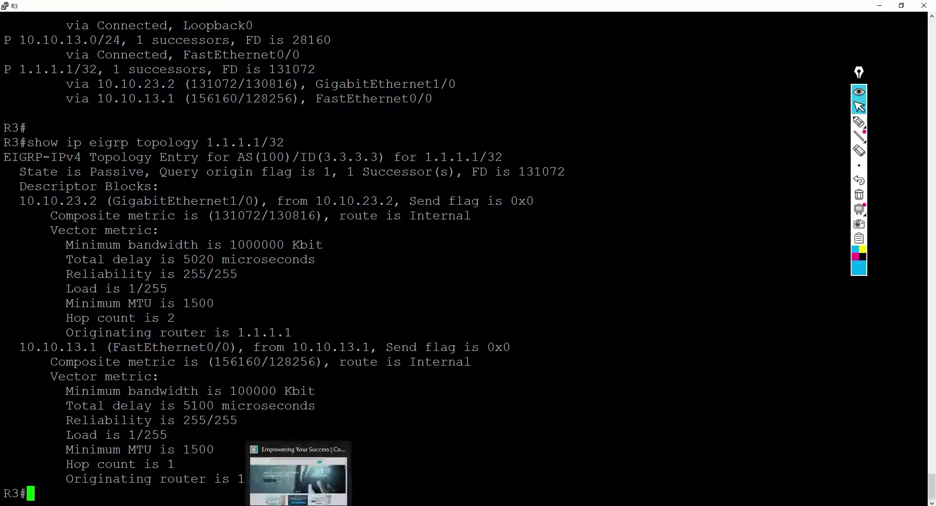
left_click(322, 471)
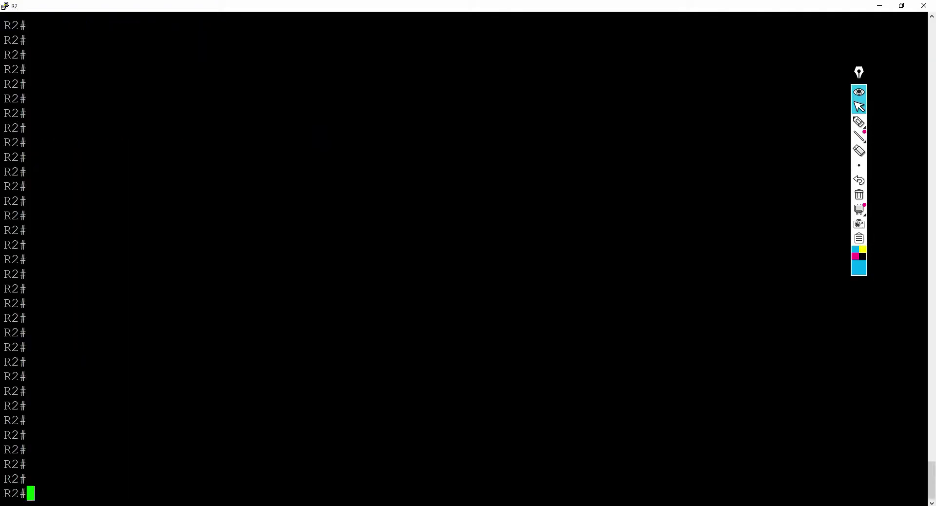
type("show ip route 1")
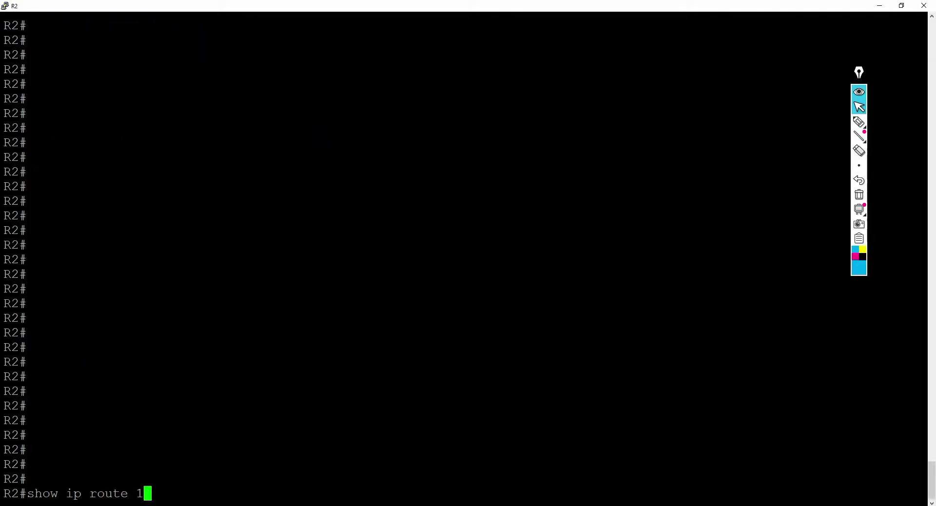
type(".1.1.1")
key("Return")
key("Return")
key("Return")
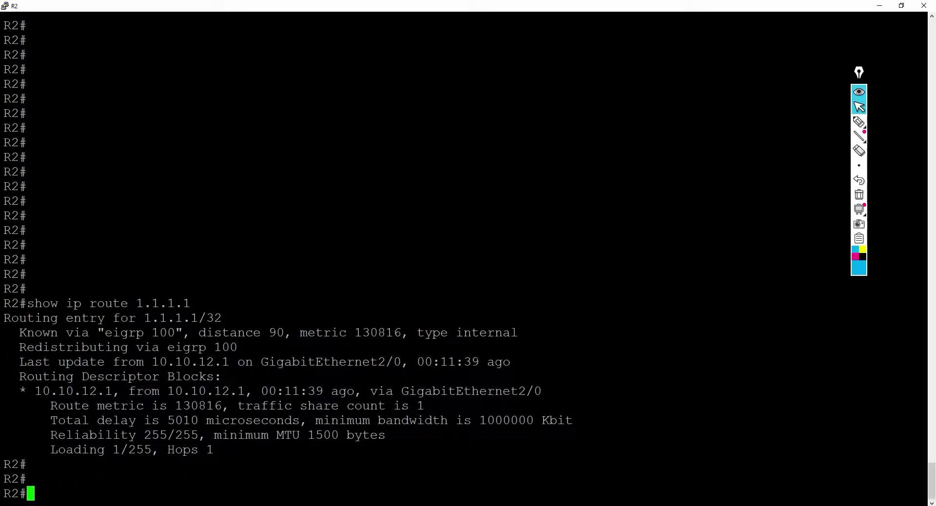
Ink-mark R2's route: next hop 10.10.12.1, source eigrp 100, metric 130816.
left_click(859, 121)
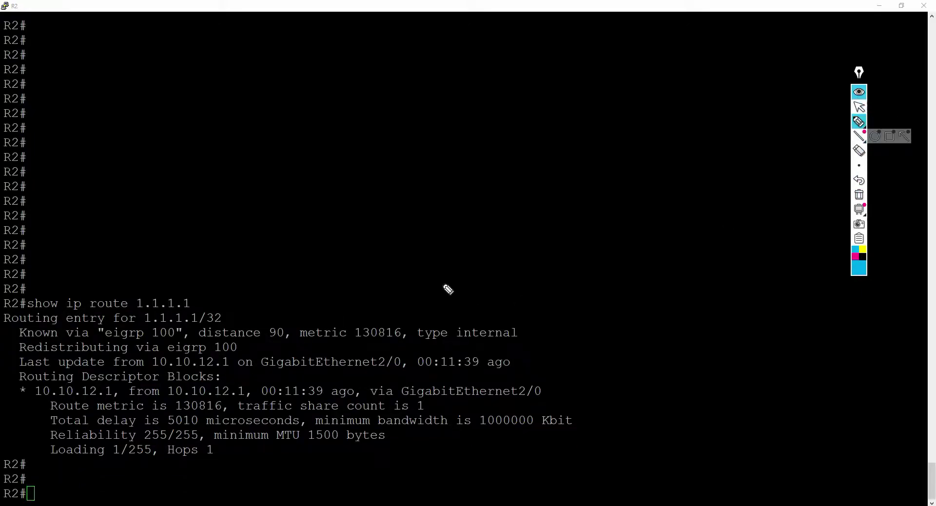
left_click_drag(190, 98, 12, 120)
left_click(858, 181)
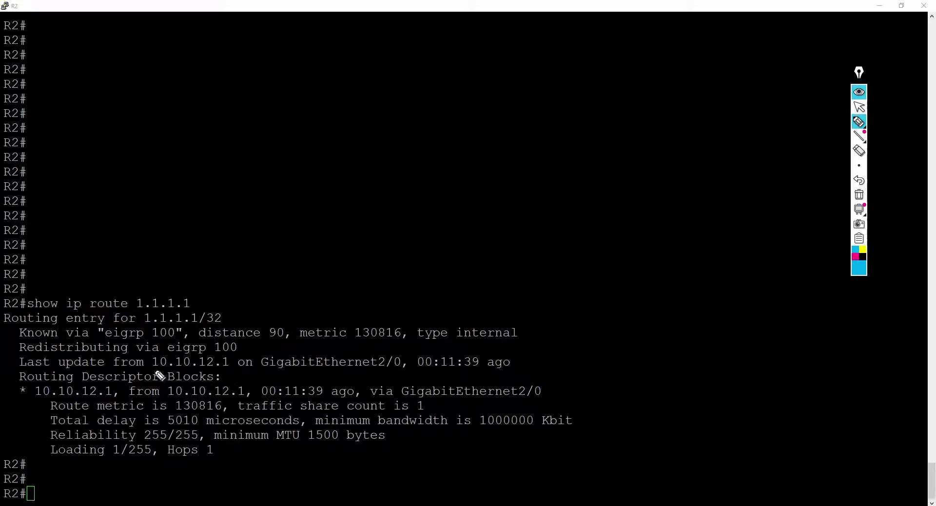
left_click_drag(155, 370, 229, 369)
left_click_drag(104, 341, 179, 340)
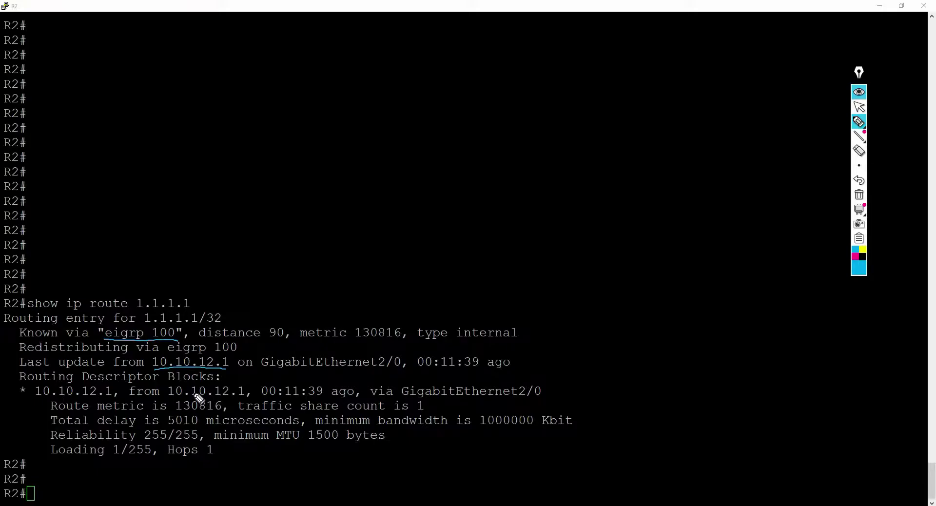
mouse_move(195, 394)
left_mouse_down()
mouse_move(166, 406)
mouse_move(208, 414)
mouse_move(240, 405)
mouse_move(186, 394)
left_mouse_up()
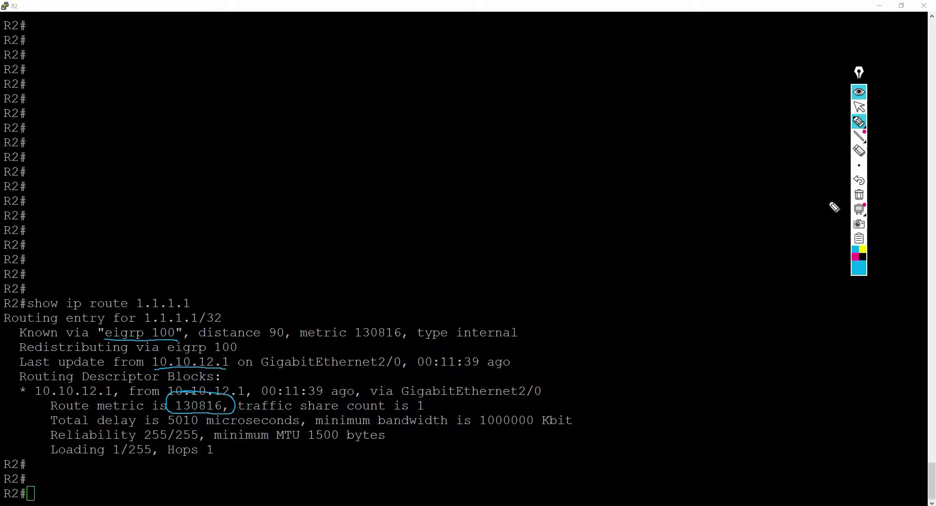
Clear the ink, exit drawing mode and return to the R3 console.
left_click(858, 195)
left_click(859, 107)
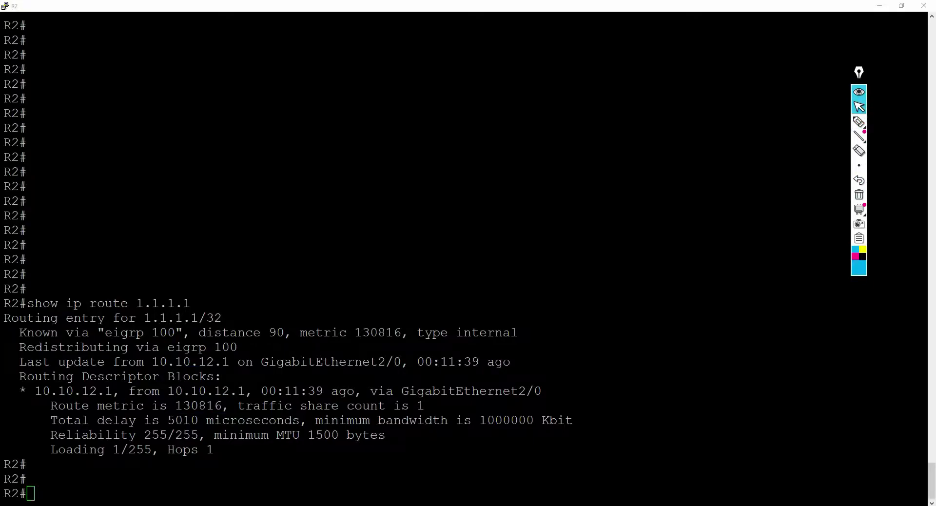
left_click(451, 475)
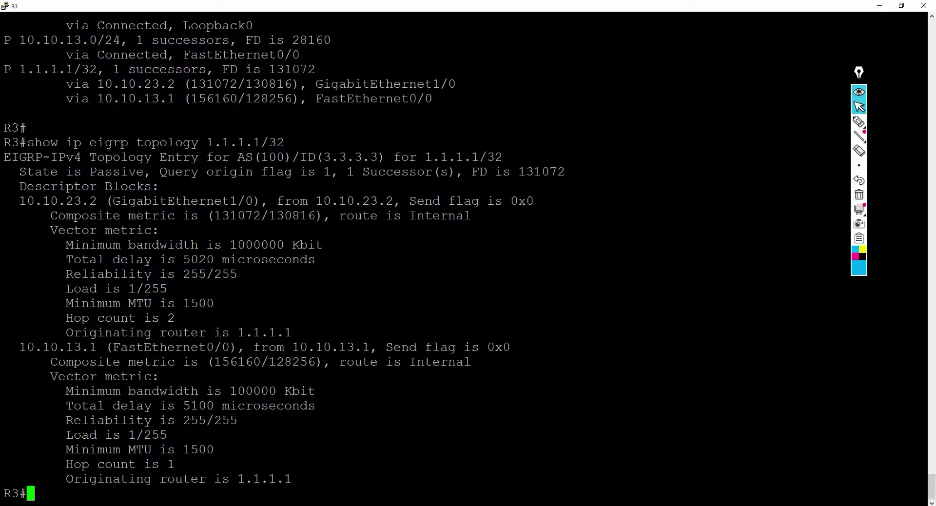
Ink-mark the advertised distance 130816 and prefix 1.1.1.1/32 in R3's output, then clear it.
left_click(859, 122)
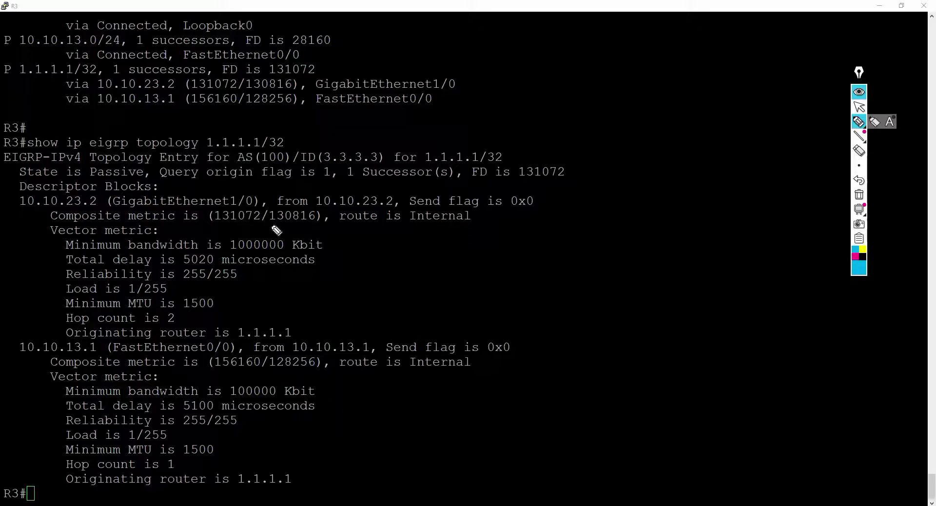
left_click_drag(269, 224, 319, 224)
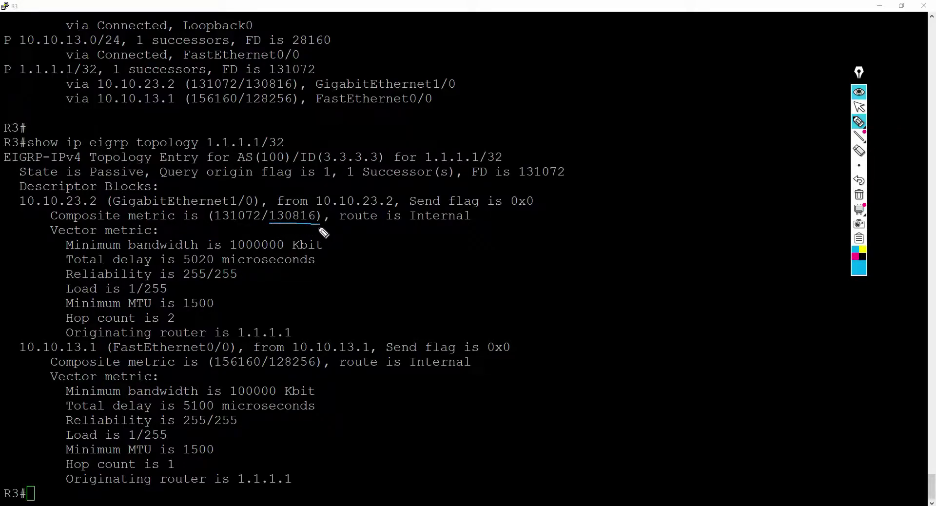
mouse_move(323, 233)
left_mouse_down()
mouse_move(341, 253)
mouse_move(336, 240)
left_mouse_up()
mouse_move(226, 126)
left_mouse_down()
mouse_move(208, 125)
mouse_move(204, 152)
mouse_move(278, 156)
mouse_move(292, 132)
mouse_move(217, 124)
left_mouse_up()
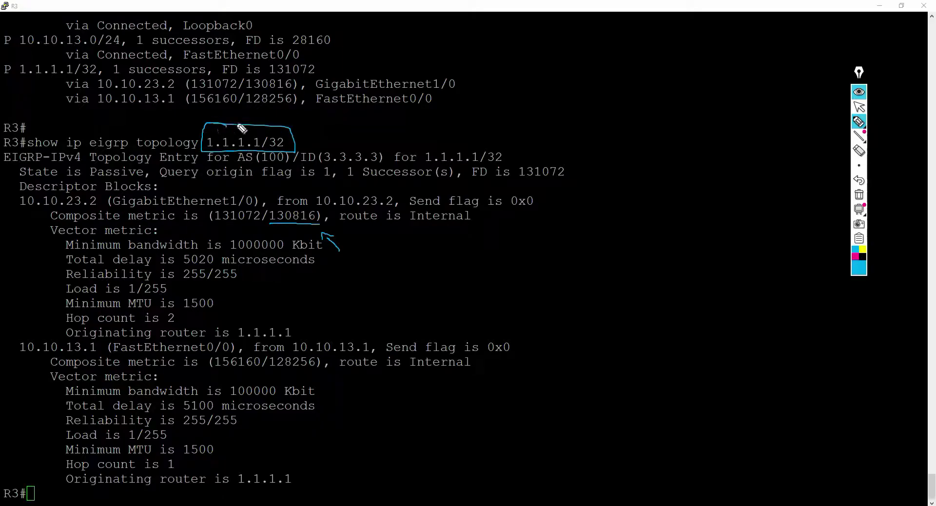
left_click(858, 195)
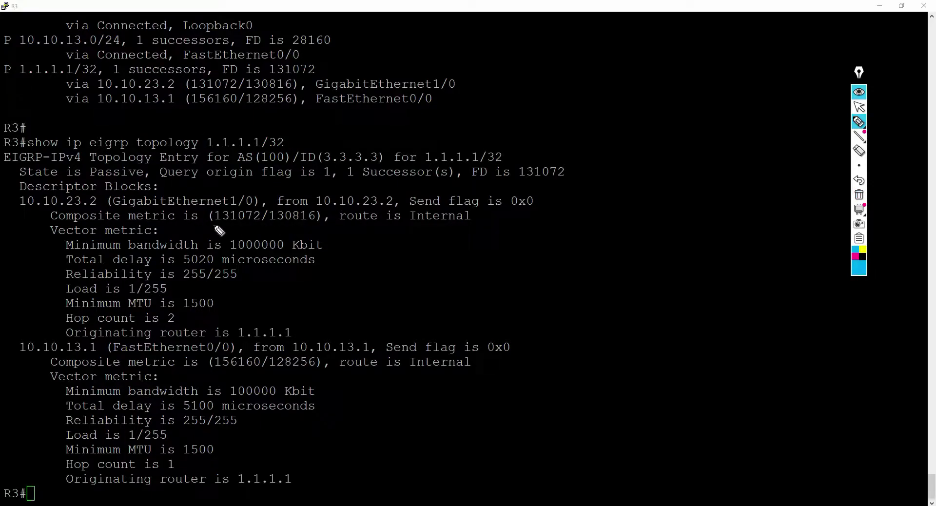
Mark feasible distance 131072 and successor 10.10.23.2, clear the ink, and return to GNS3.
left_click_drag(214, 226, 256, 225)
mouse_move(329, 188)
left_mouse_down()
mouse_move(316, 208)
mouse_move(365, 215)
mouse_move(401, 199)
mouse_move(331, 189)
left_mouse_up()
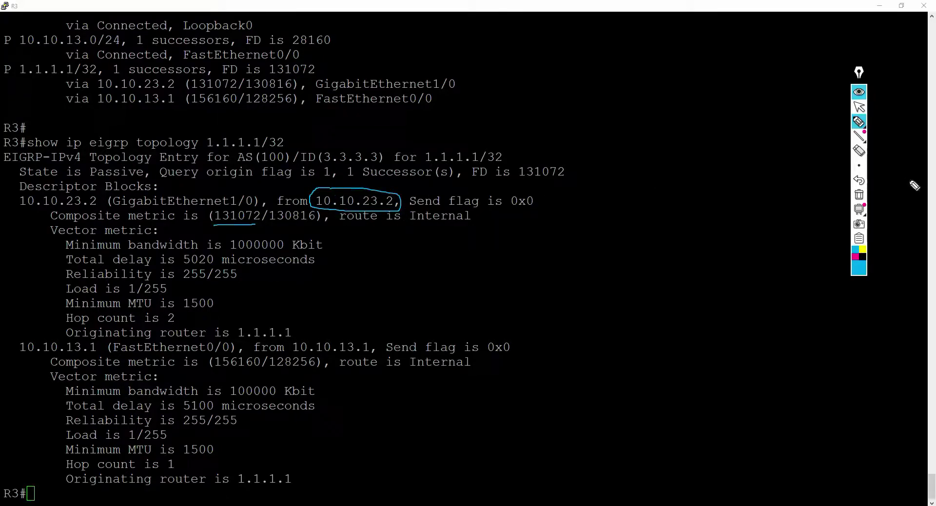
left_click(858, 195)
left_click(858, 106)
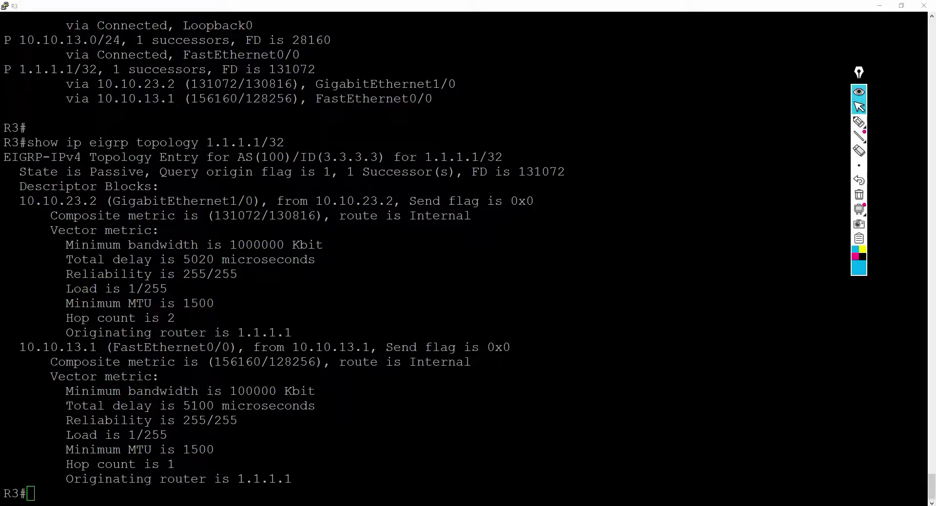
key("alt+Tab")
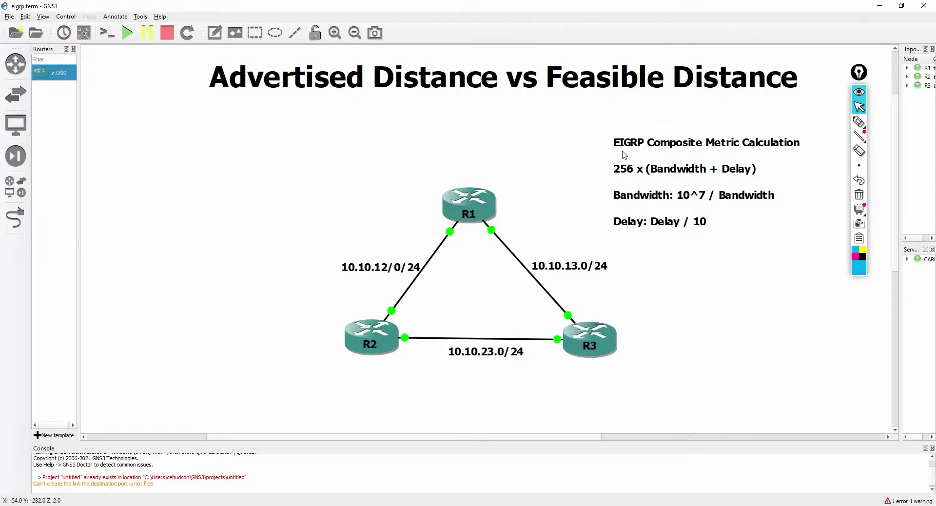